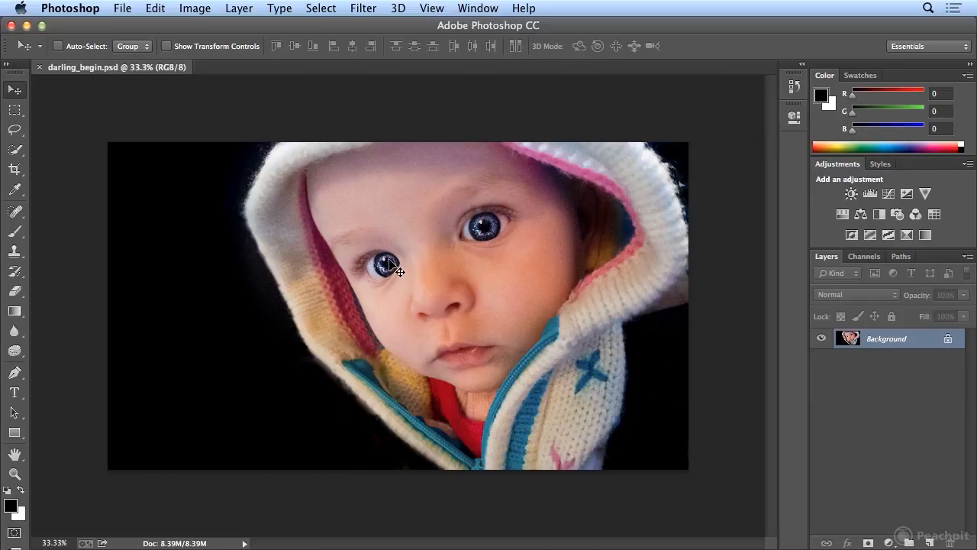
- Convert the photo to Grayscale mode, discarding its color information, and undo the conversion
{"action": "left_click", "coordinate": [197, 8]}
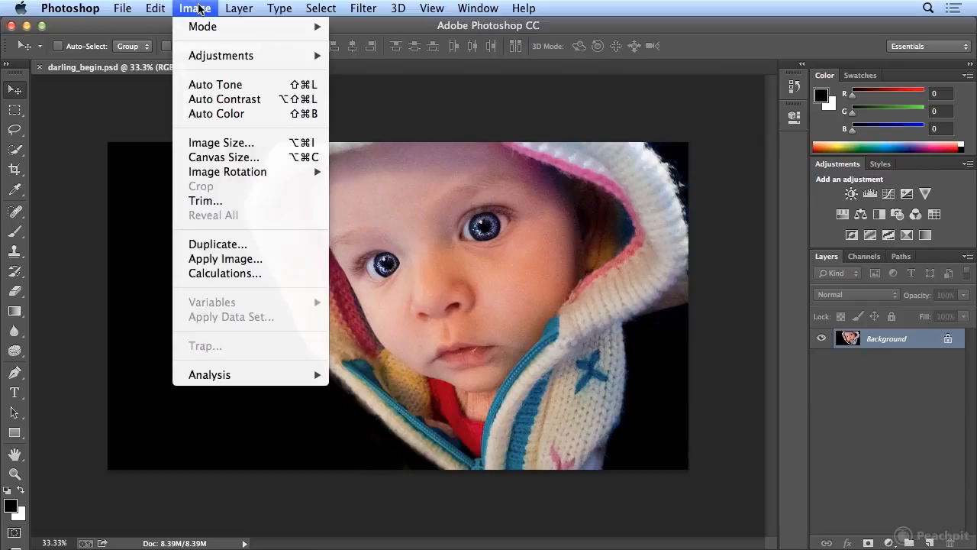
{"action": "mouse_move", "coordinate": [202, 29]}
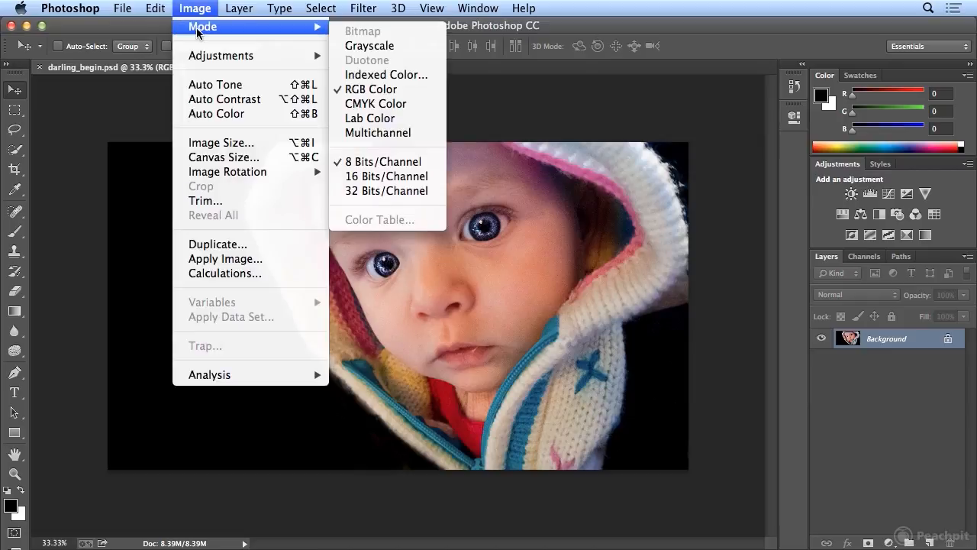
{"action": "left_click", "coordinate": [417, 49]}
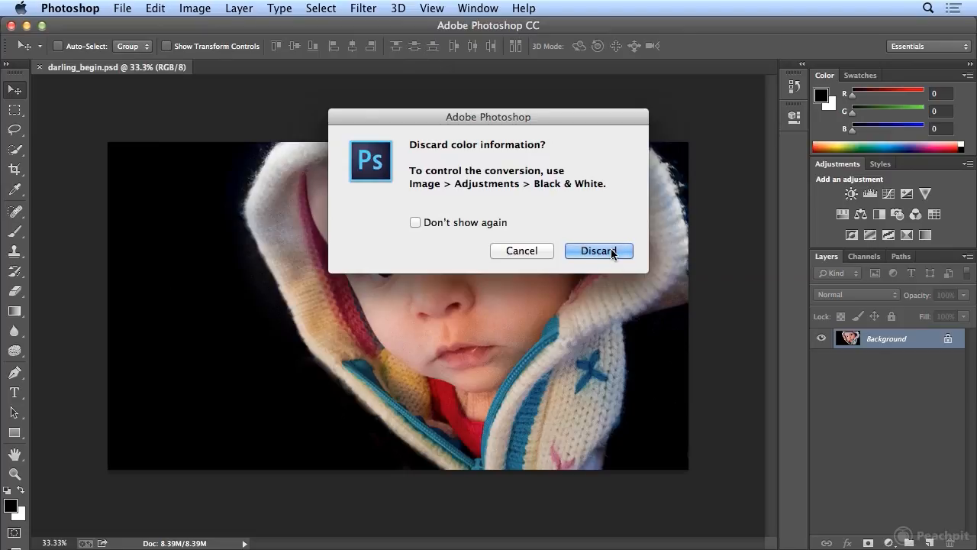
{"action": "left_click", "coordinate": [599, 250]}
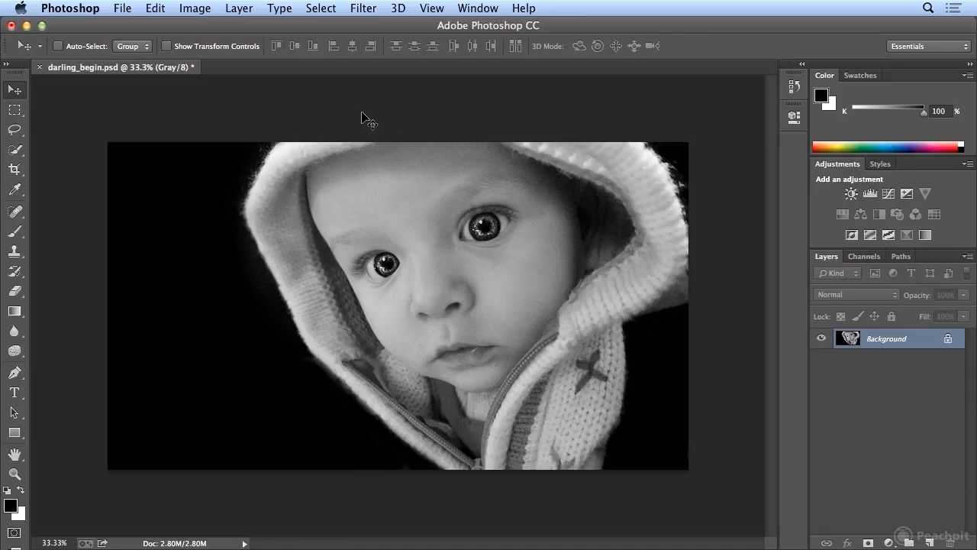
{"action": "left_click", "coordinate": [164, 10]}
{"action": "left_click", "coordinate": [162, 27]}
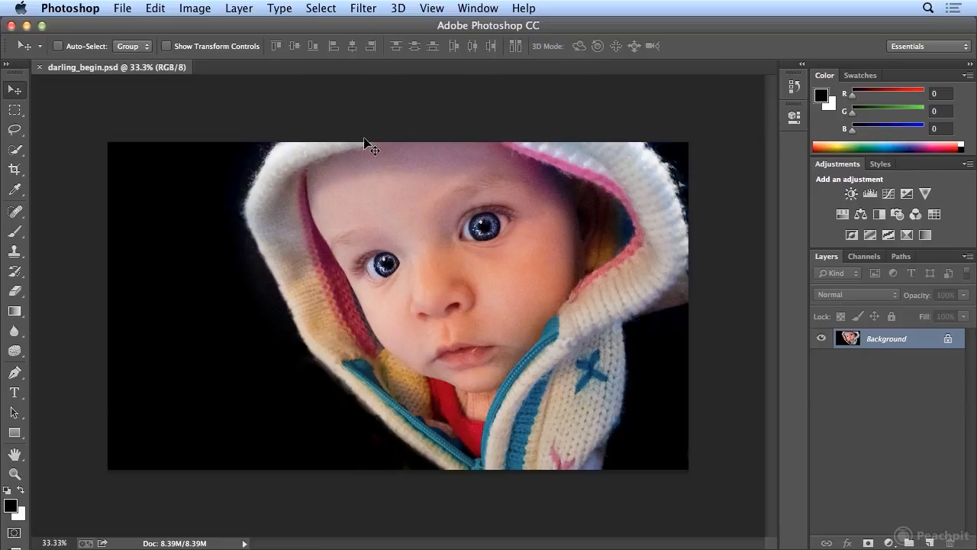
- Draw an elliptical marquee selection around the iris of the baby's eye on the left side of the photo
{"action": "left_click", "coordinate": [9, 115]}
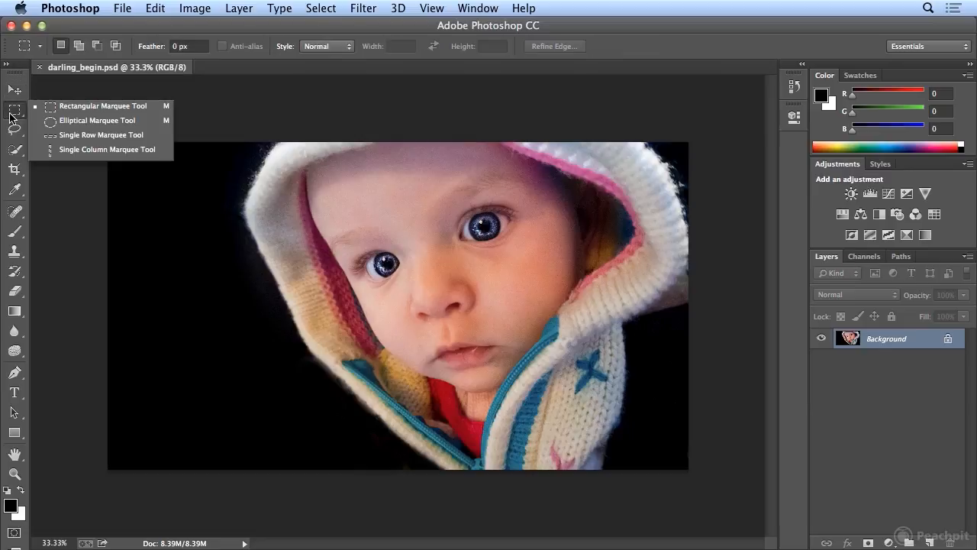
{"action": "left_click", "coordinate": [95, 120]}
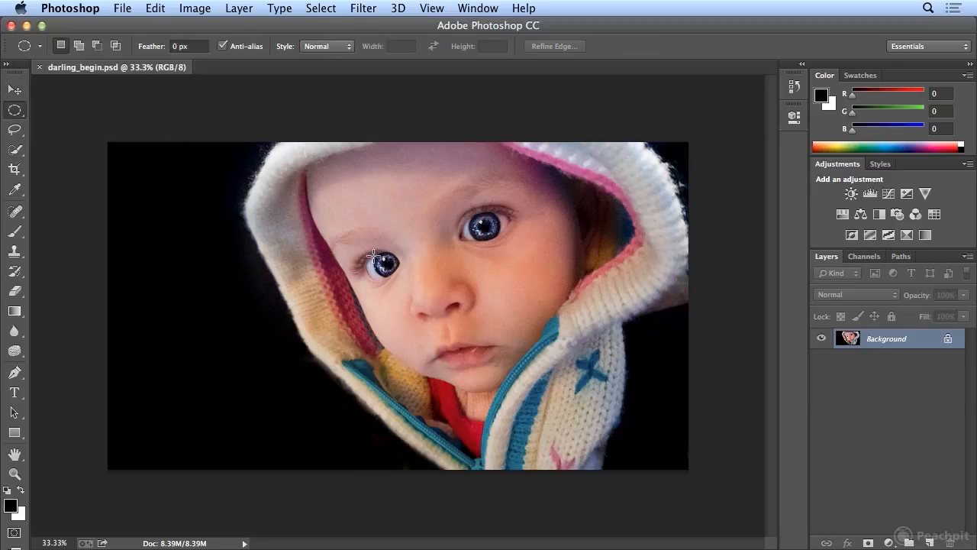
{"action": "left_click_drag", "start_coordinate": [377, 256], "coordinate": [397, 274]}
- Fit the elliptical selection to the iris with Transform Selection, scaling it to about 102% wide and 117% high and nudging it up 1 px
{"action": "left_click", "coordinate": [432, 8]}
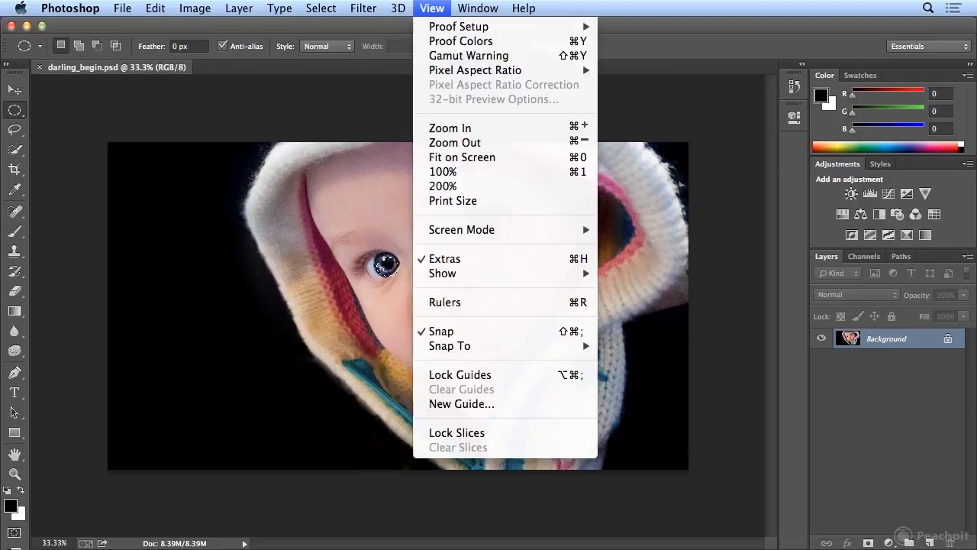
{"action": "left_click", "coordinate": [461, 128]}
{"action": "left_click", "coordinate": [432, 8]}
{"action": "left_click", "coordinate": [461, 129]}
{"action": "left_click", "coordinate": [439, 8]}
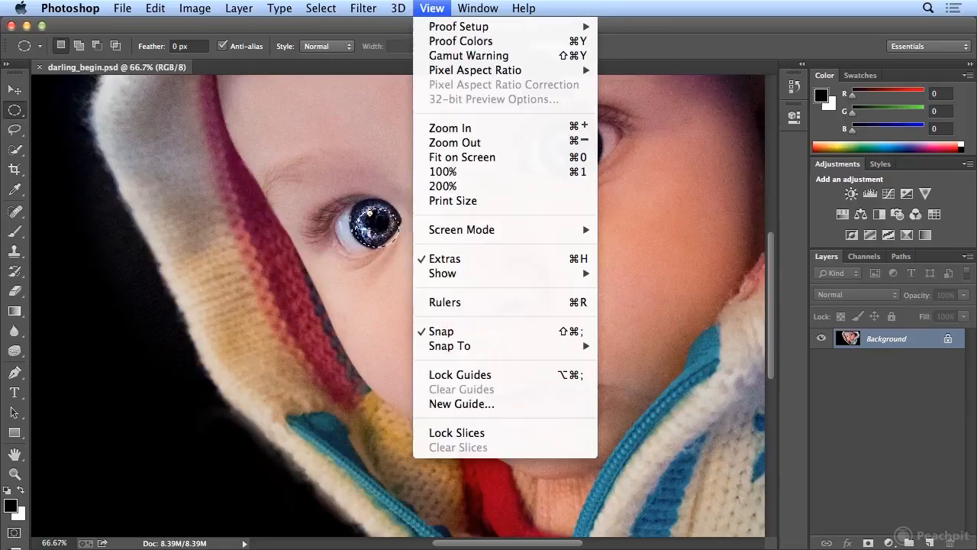
{"action": "left_click", "coordinate": [451, 128]}
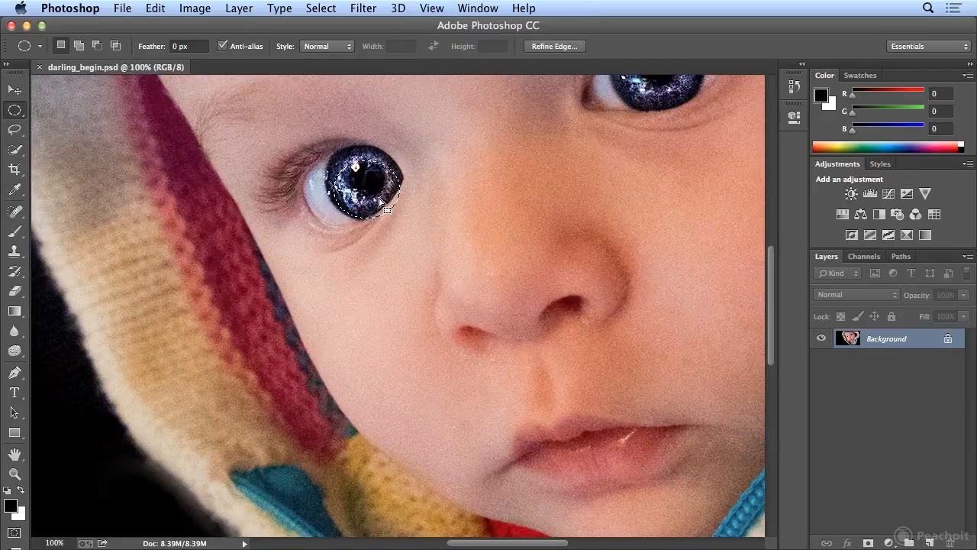
{"action": "left_click_drag", "start_coordinate": [374, 204], "coordinate": [374, 191]}
{"action": "left_click", "coordinate": [321, 7]}
{"action": "left_click", "coordinate": [407, 288]}
{"action": "left_click_drag", "start_coordinate": [394, 206], "coordinate": [398, 221]}
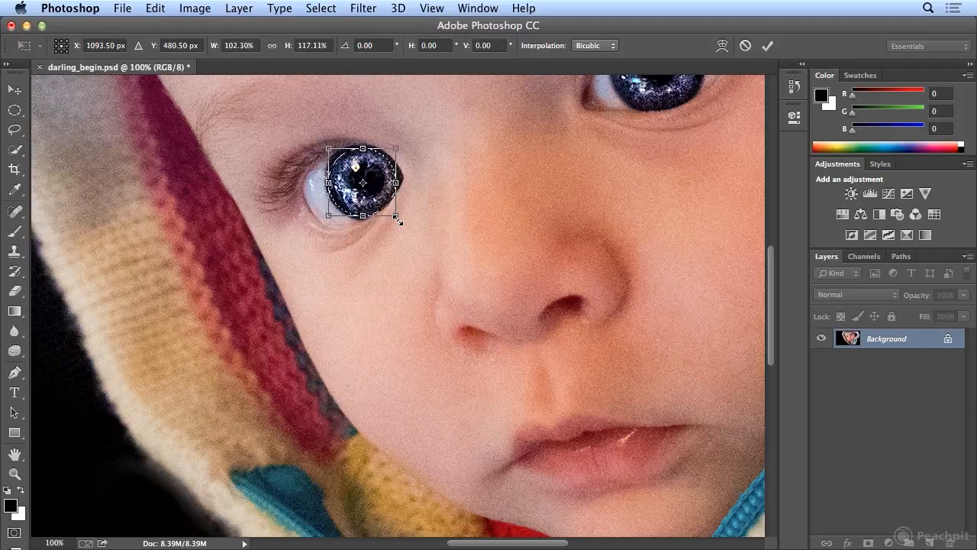
{"action": "key", "text": "Up"}
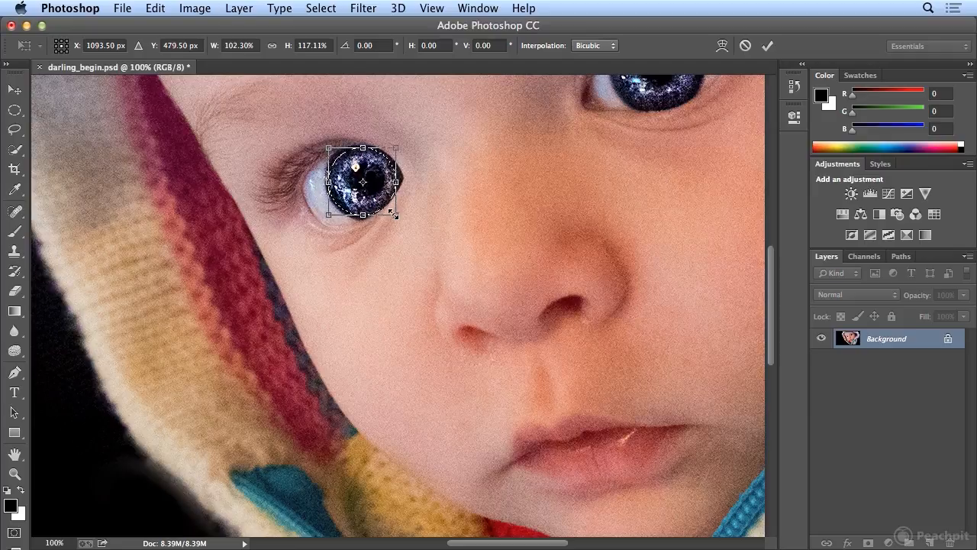
{"action": "key", "text": "Return"}
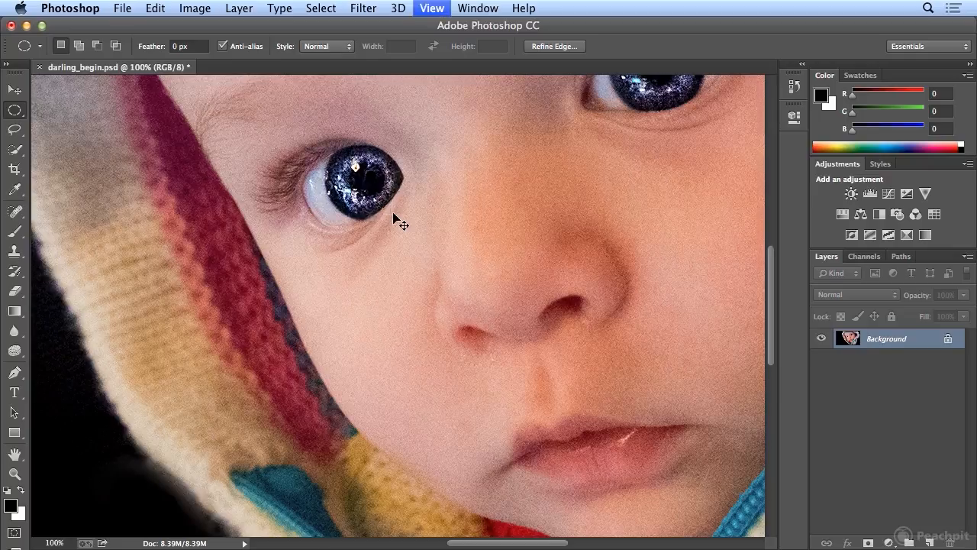
- Invert the selection so that everything except the iris is selected
{"action": "key", "text": "super+minus"}
{"action": "key", "text": "super+minus"}
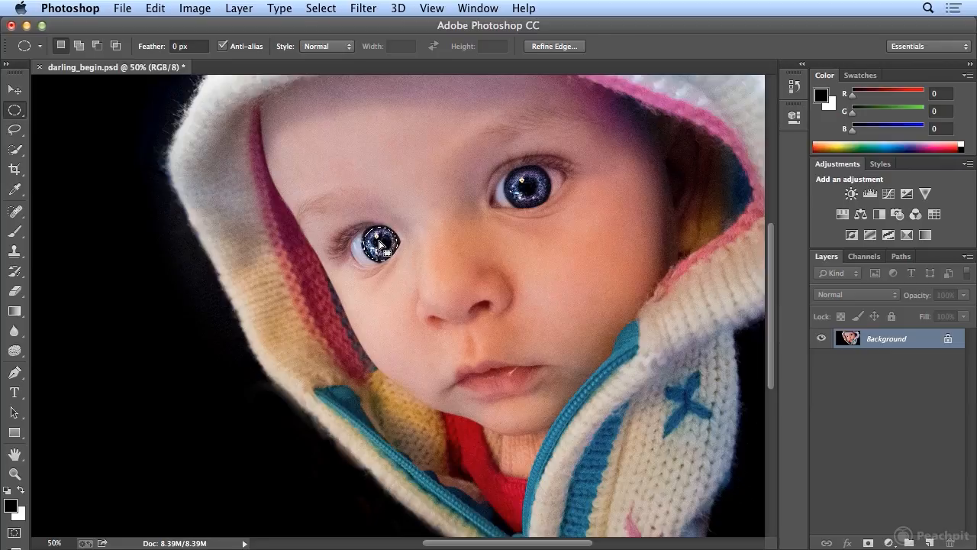
{"action": "left_click", "coordinate": [341, 9]}
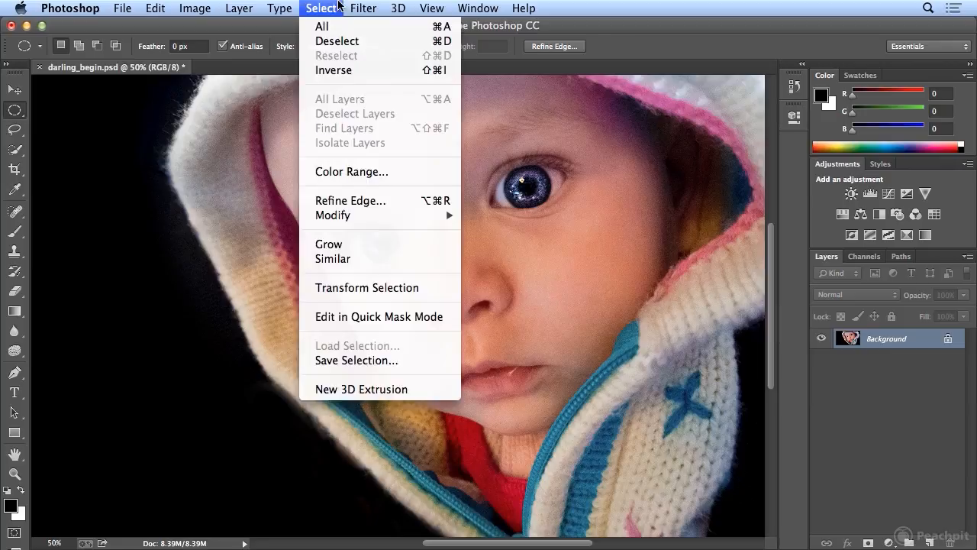
{"action": "left_click", "coordinate": [339, 71]}
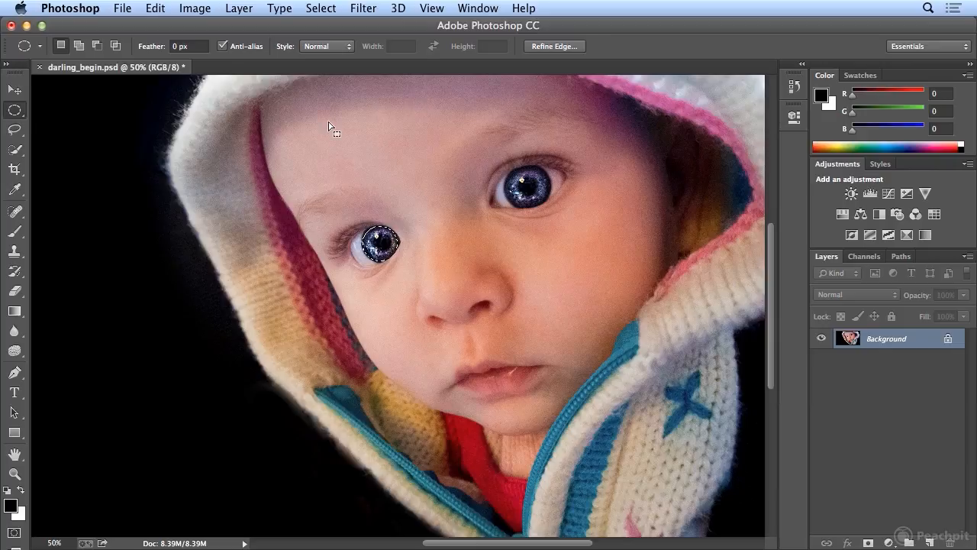
{"action": "key", "text": "super+minus"}
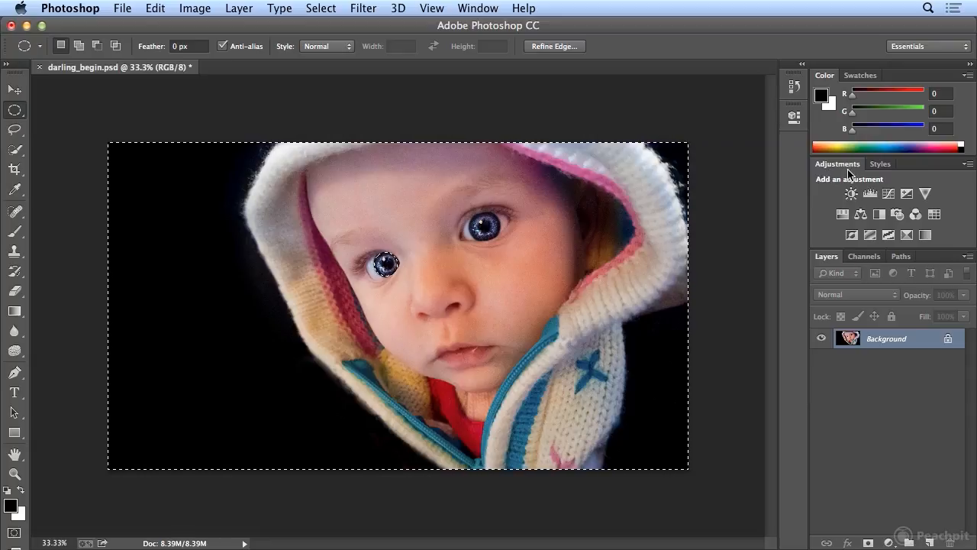
- Add a Black & White adjustment layer from the selection and toggle its visibility to compare it with the color photo
{"action": "left_click", "coordinate": [879, 216]}
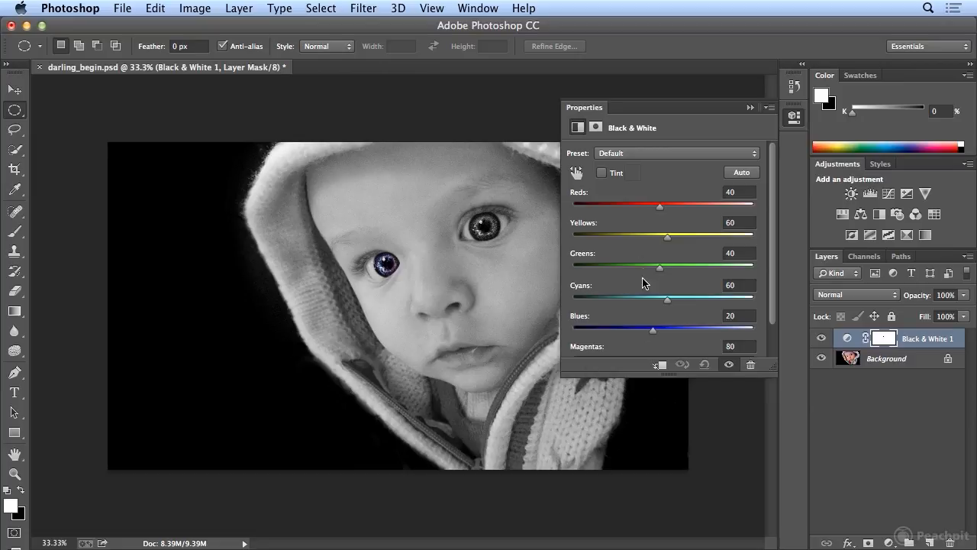
{"action": "left_click", "coordinate": [822, 339]}
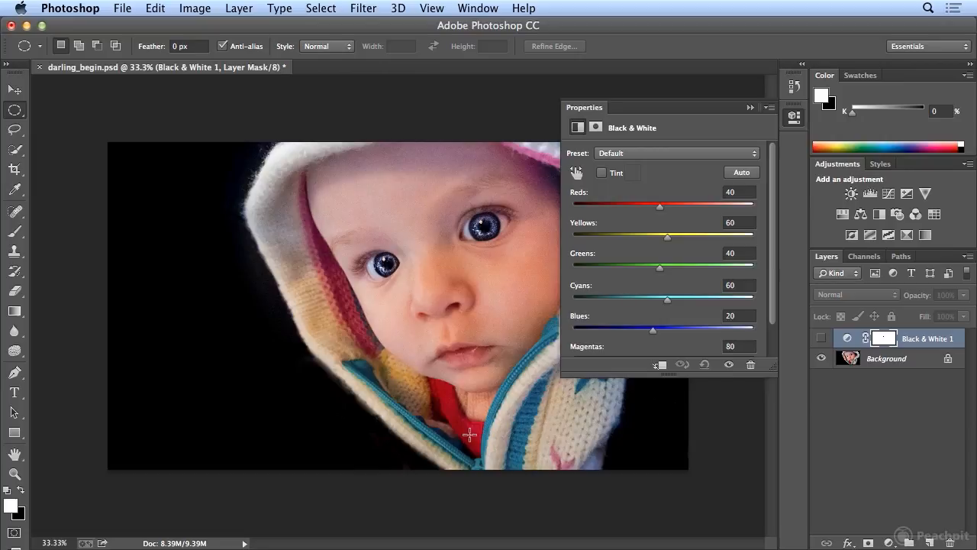
{"action": "left_click", "coordinate": [821, 339]}
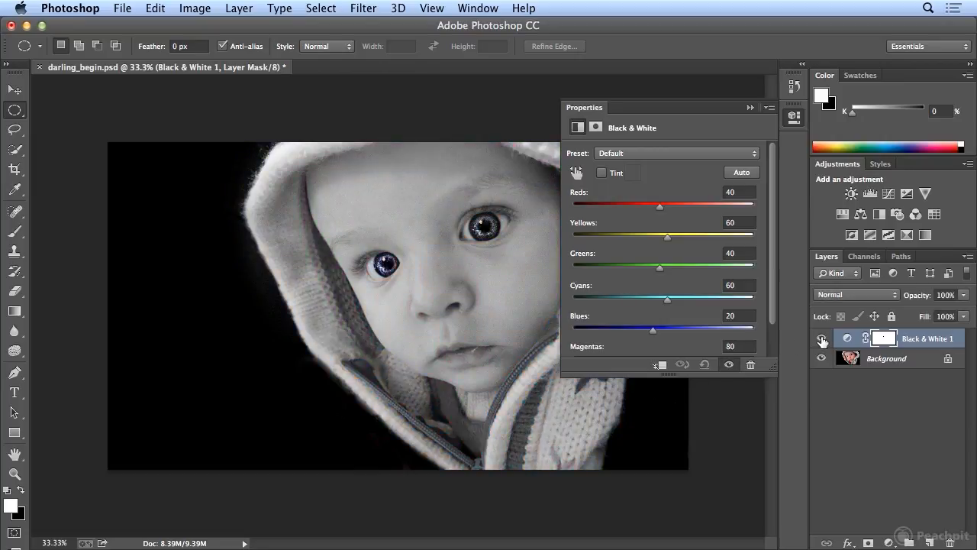
- Set the Black & White adjustment to Reds 147, Yellows 128, Greens 300, Cyans 132, Blues 180 and Magentas 107
{"action": "left_click_drag", "start_coordinate": [660, 206], "coordinate": [706, 211]}
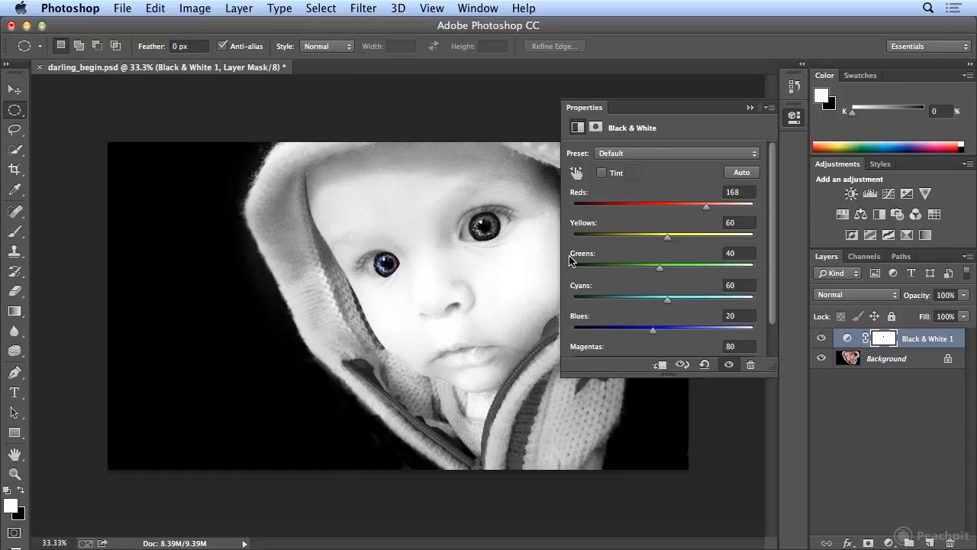
{"action": "mouse_move", "coordinate": [707, 209]}
{"action": "left_mouse_down"}
{"action": "mouse_move", "coordinate": [722, 213]}
{"action": "mouse_move", "coordinate": [688, 213]}
{"action": "mouse_move", "coordinate": [699, 215]}
{"action": "left_mouse_up"}
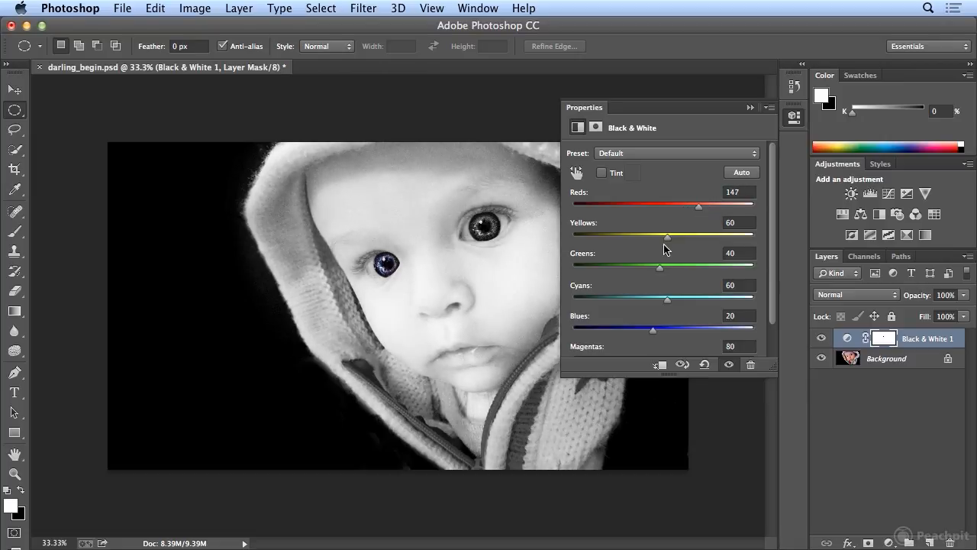
{"action": "left_click_drag", "start_coordinate": [669, 242], "coordinate": [582, 251]}
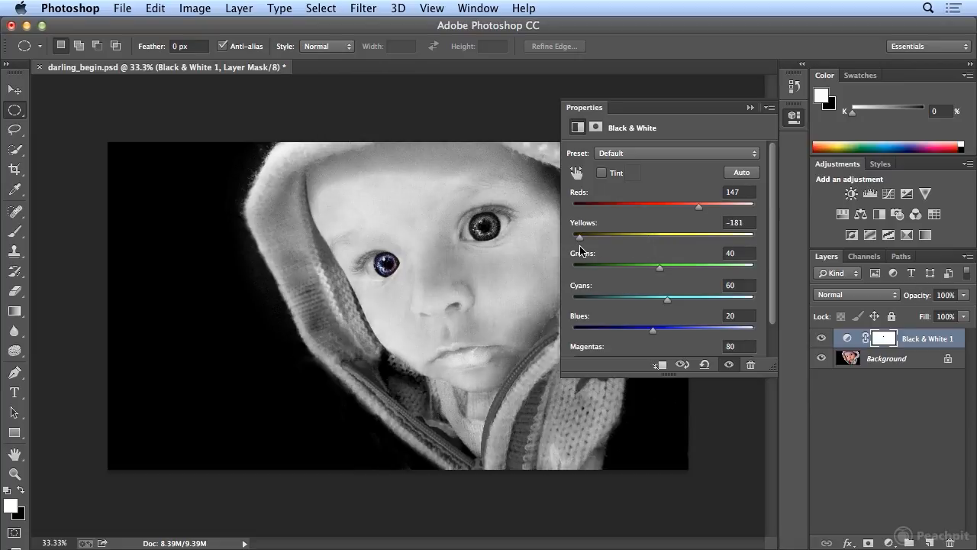
{"action": "left_click_drag", "start_coordinate": [581, 250], "coordinate": [692, 243]}
{"action": "left_click_drag", "start_coordinate": [661, 273], "coordinate": [816, 287]}
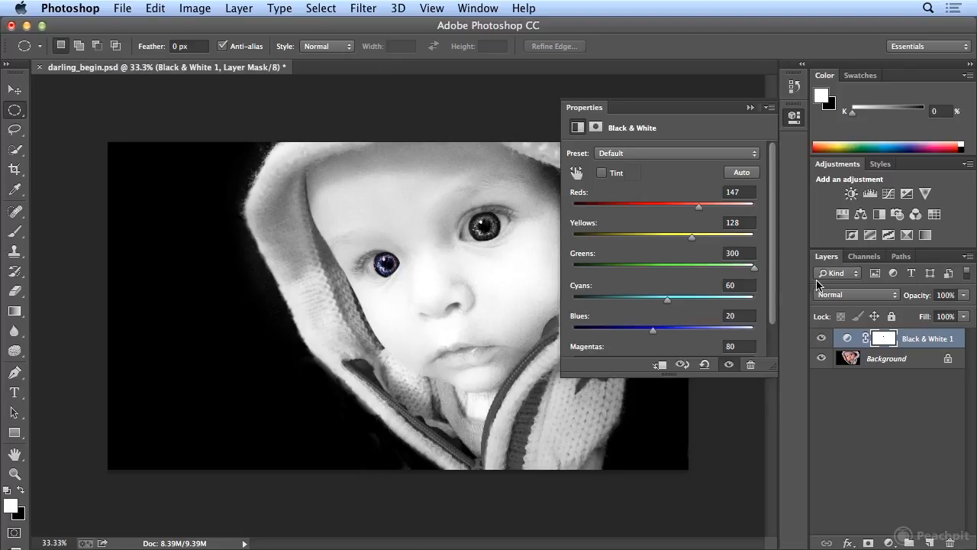
{"action": "left_click_drag", "start_coordinate": [667, 303], "coordinate": [695, 299]}
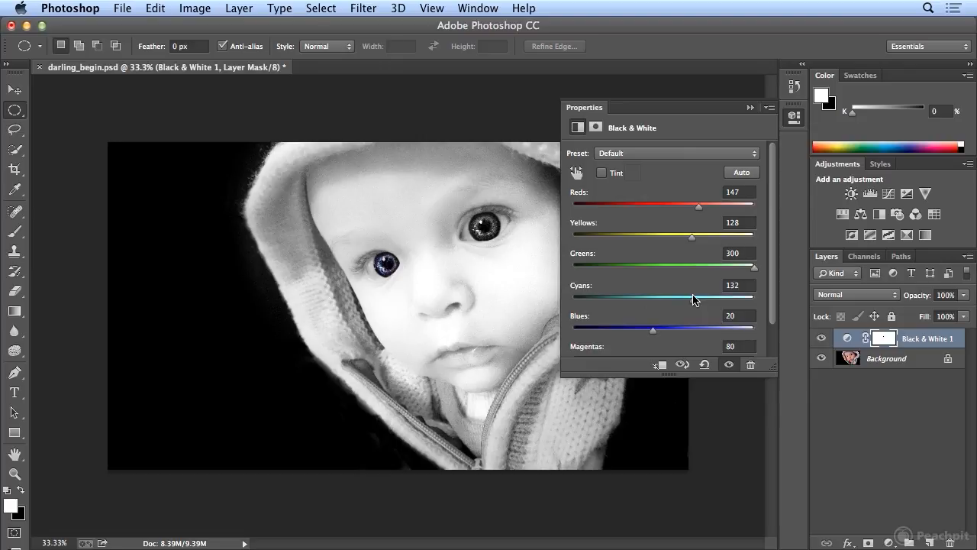
{"action": "left_click_drag", "start_coordinate": [655, 331], "coordinate": [711, 334]}
{"action": "left_click_drag", "start_coordinate": [769, 360], "coordinate": [770, 434]}
{"action": "mouse_move", "coordinate": [675, 359]}
{"action": "left_mouse_down"}
{"action": "mouse_move", "coordinate": [585, 365]}
{"action": "mouse_move", "coordinate": [741, 364]}
{"action": "mouse_move", "coordinate": [685, 364]}
{"action": "left_mouse_up"}
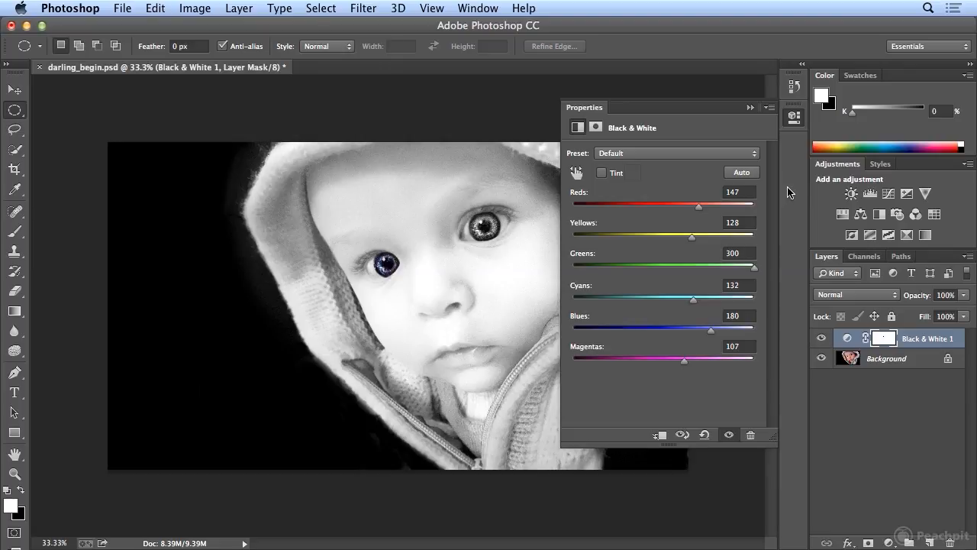
{"action": "left_click", "coordinate": [795, 121]}
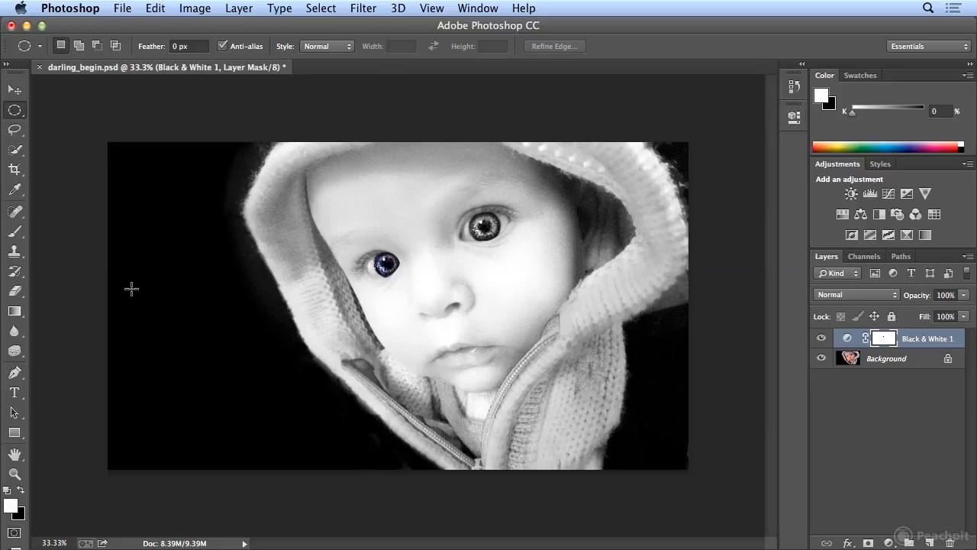
- Paint black on the adjustment's layer mask over the other iris with a soft 132 px brush to bring back its color
{"action": "key", "text": "b"}
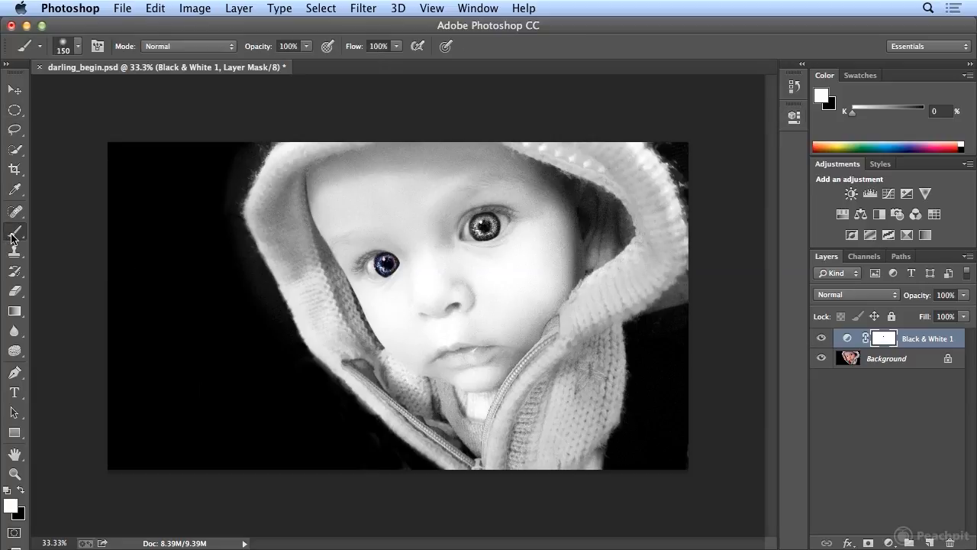
{"action": "left_click", "coordinate": [22, 491]}
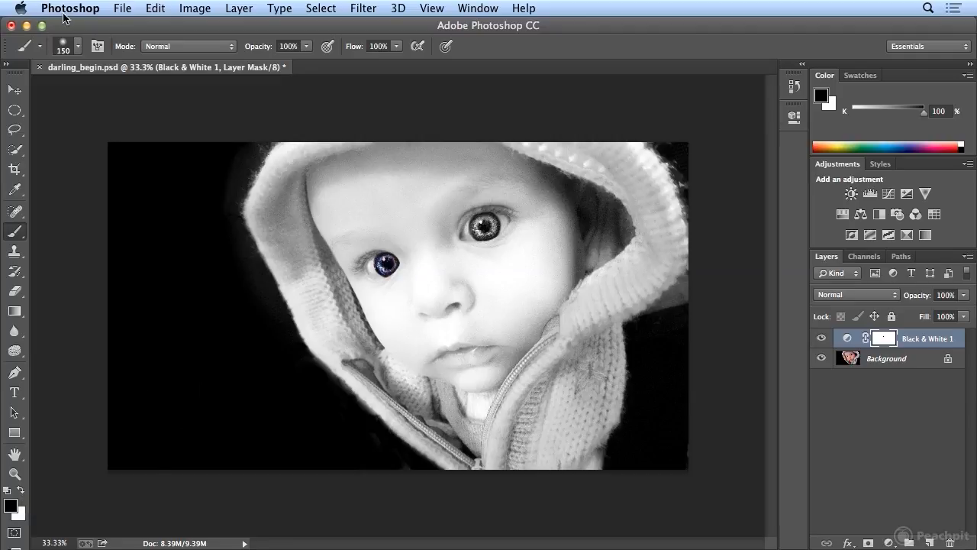
{"action": "left_click", "coordinate": [77, 47]}
{"action": "mouse_move", "coordinate": [141, 92]}
{"action": "left_mouse_down"}
{"action": "mouse_move", "coordinate": [121, 92]}
{"action": "mouse_move", "coordinate": [132, 93]}
{"action": "left_mouse_up"}
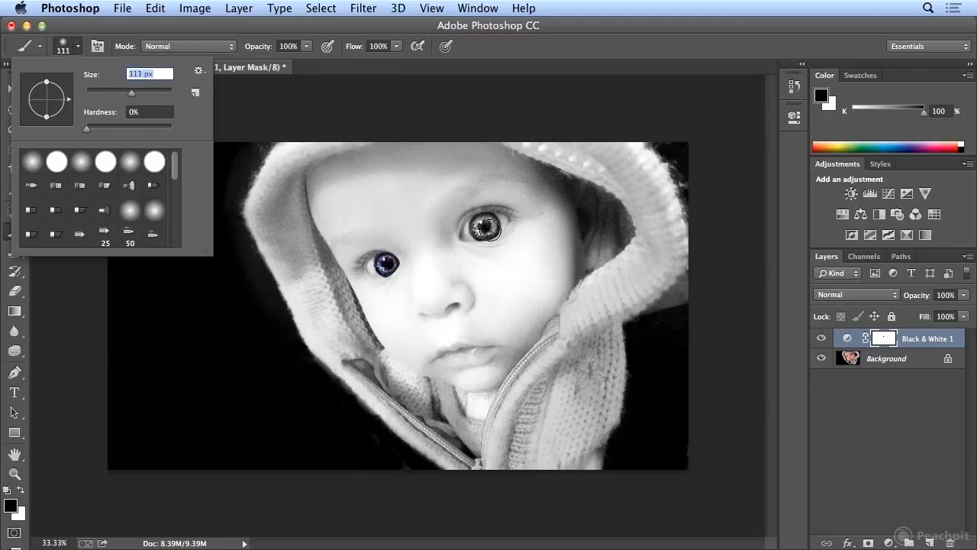
{"action": "left_click_drag", "start_coordinate": [133, 93], "coordinate": [136, 93]}
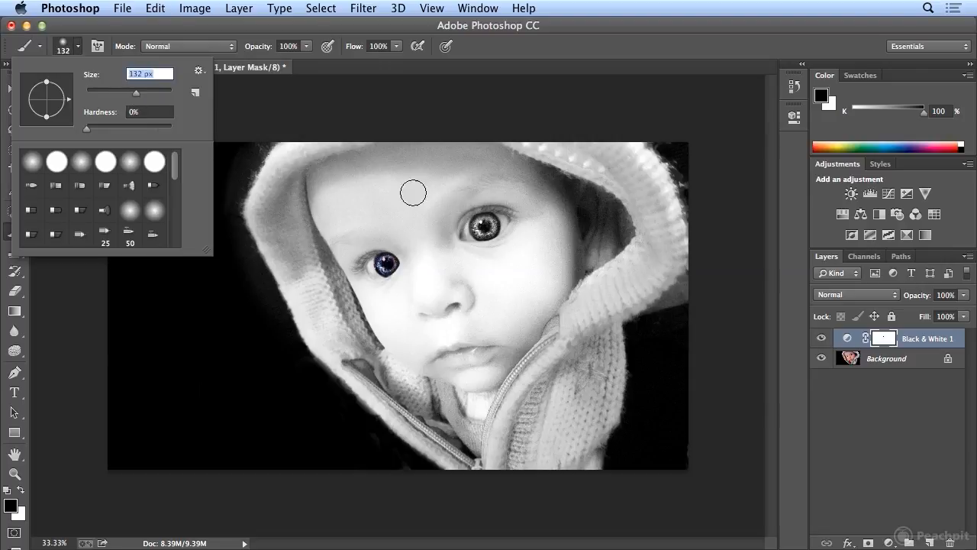
{"action": "left_click", "coordinate": [484, 227]}
{"action": "left_click_drag", "start_coordinate": [485, 227], "coordinate": [485, 226]}
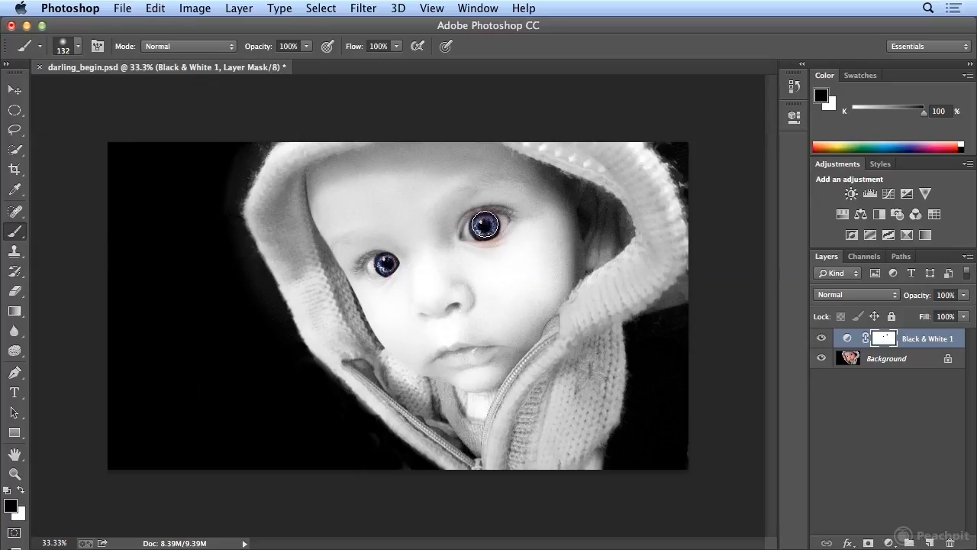
- Paint white on the layer mask around the larger eye with a 28 px, 82% hardness brush to remove the color spill on the skin
{"action": "left_click", "coordinate": [77, 47]}
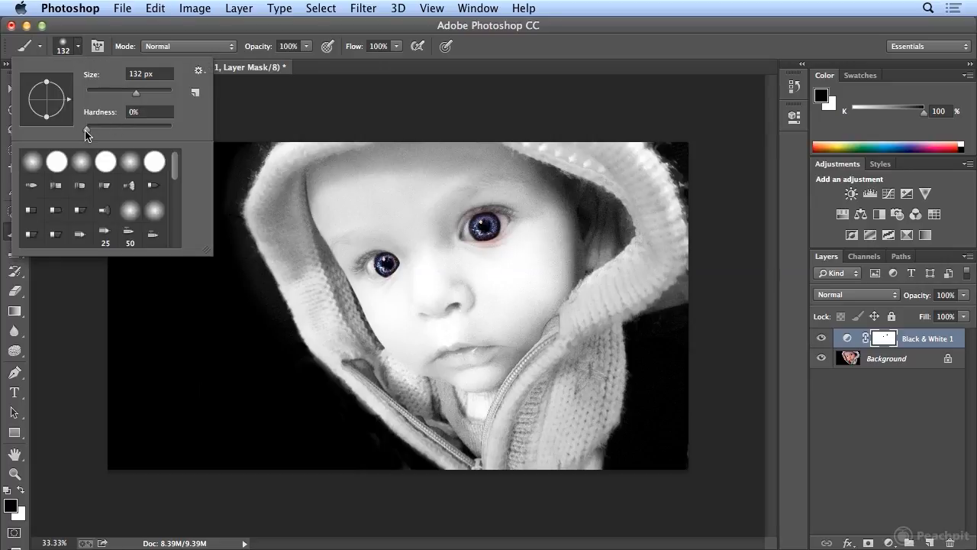
{"action": "mouse_move", "coordinate": [87, 131]}
{"action": "left_mouse_down"}
{"action": "mouse_move", "coordinate": [181, 135]}
{"action": "mouse_move", "coordinate": [74, 131]}
{"action": "left_mouse_up"}
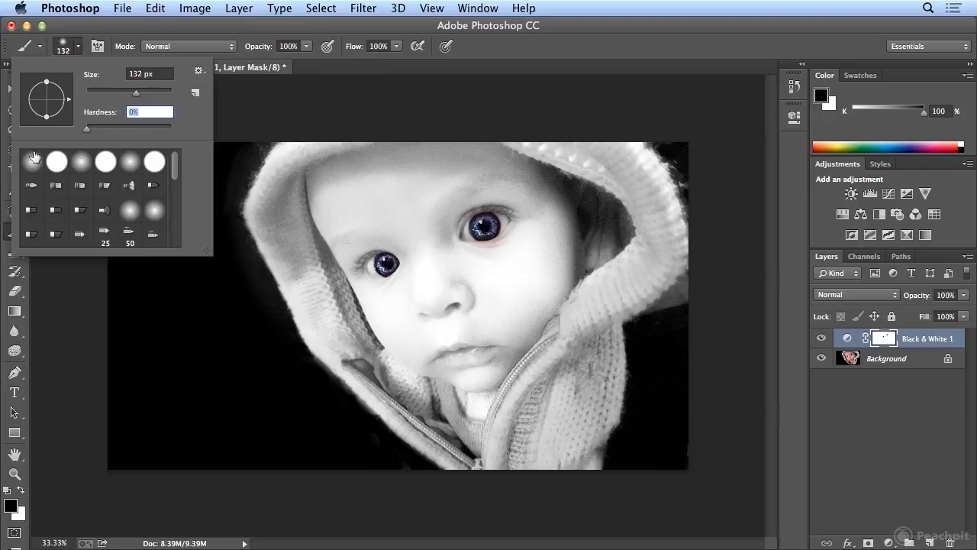
{"action": "left_click_drag", "start_coordinate": [90, 128], "coordinate": [154, 130]}
{"action": "left_click", "coordinate": [536, 55]}
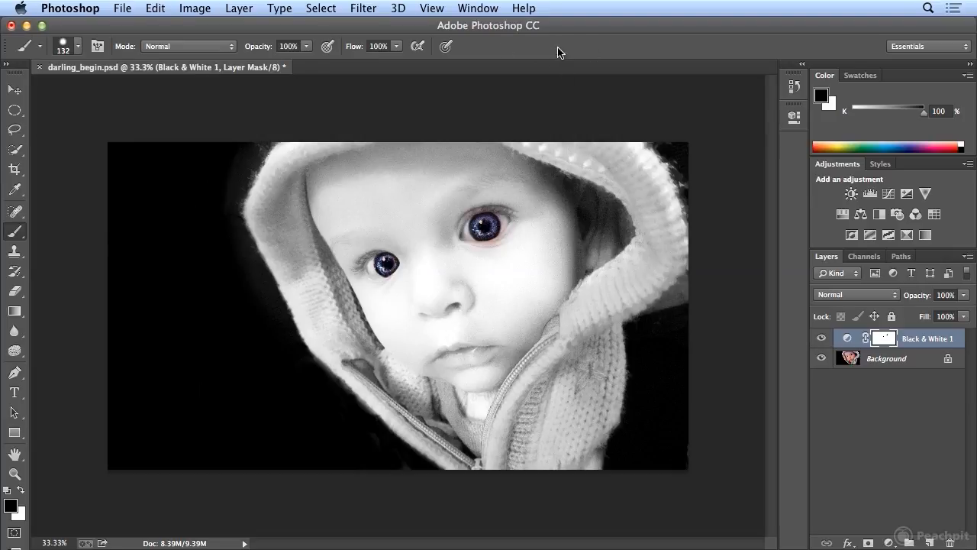
{"action": "left_click", "coordinate": [22, 491]}
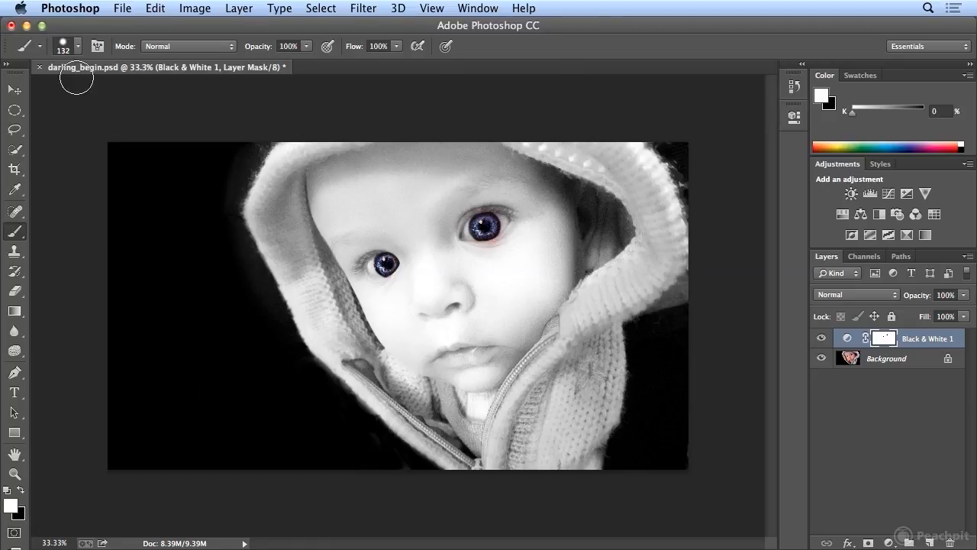
{"action": "left_click", "coordinate": [79, 47]}
{"action": "left_click_drag", "start_coordinate": [136, 97], "coordinate": [98, 96]}
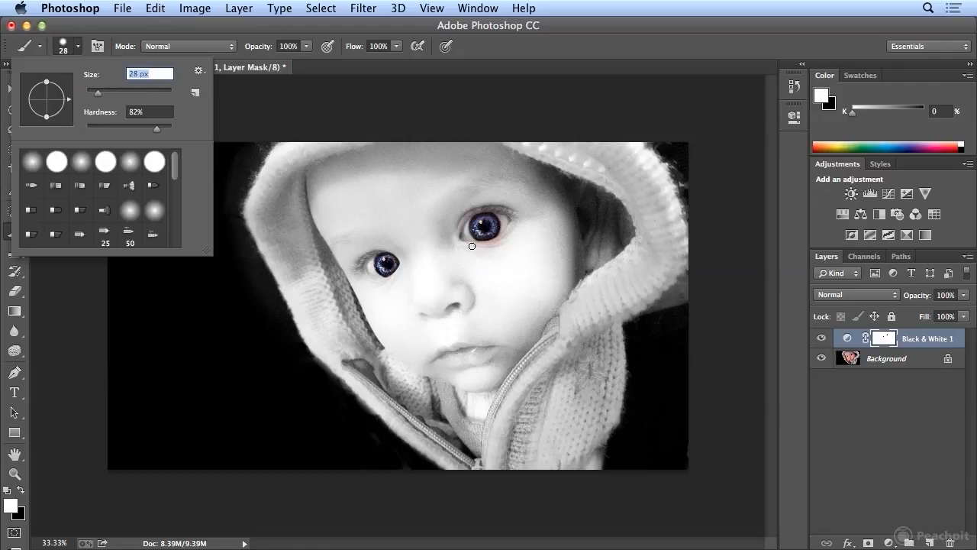
{"action": "key", "text": "Return"}
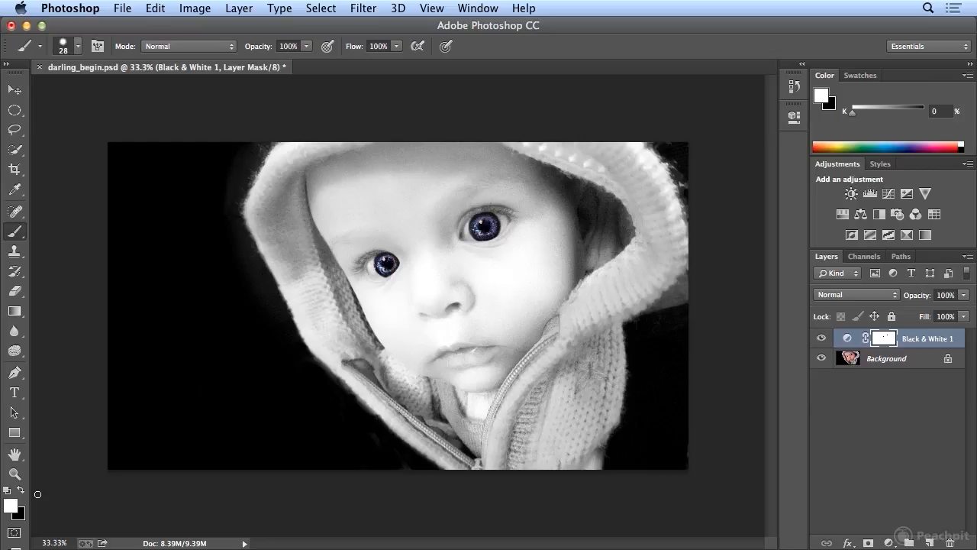
- Paint black at 20% opacity on the layer mask over the cheek below the larger eye with a 254 px, 0% hardness brush
{"action": "left_click", "coordinate": [78, 46]}
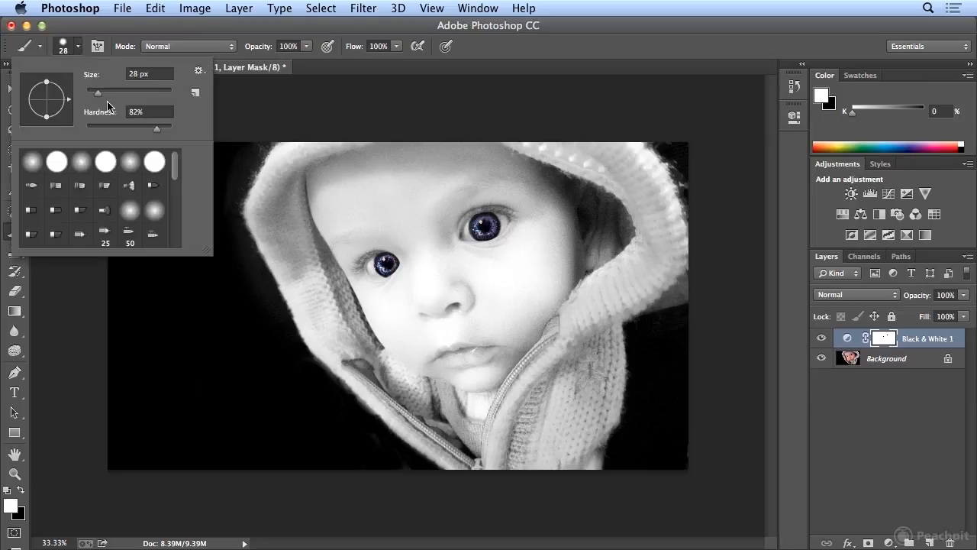
{"action": "left_click_drag", "start_coordinate": [99, 92], "coordinate": [158, 92]}
{"action": "left_click_drag", "start_coordinate": [158, 130], "coordinate": [83, 130]}
{"action": "left_click_drag", "start_coordinate": [157, 93], "coordinate": [147, 95]}
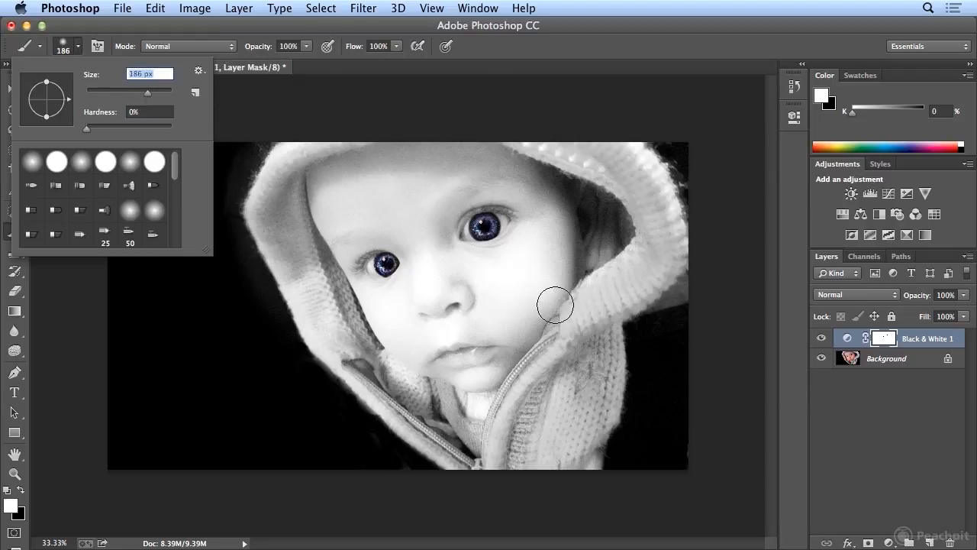
{"action": "left_click_drag", "start_coordinate": [151, 97], "coordinate": [152, 95]}
{"action": "left_click", "coordinate": [601, 48]}
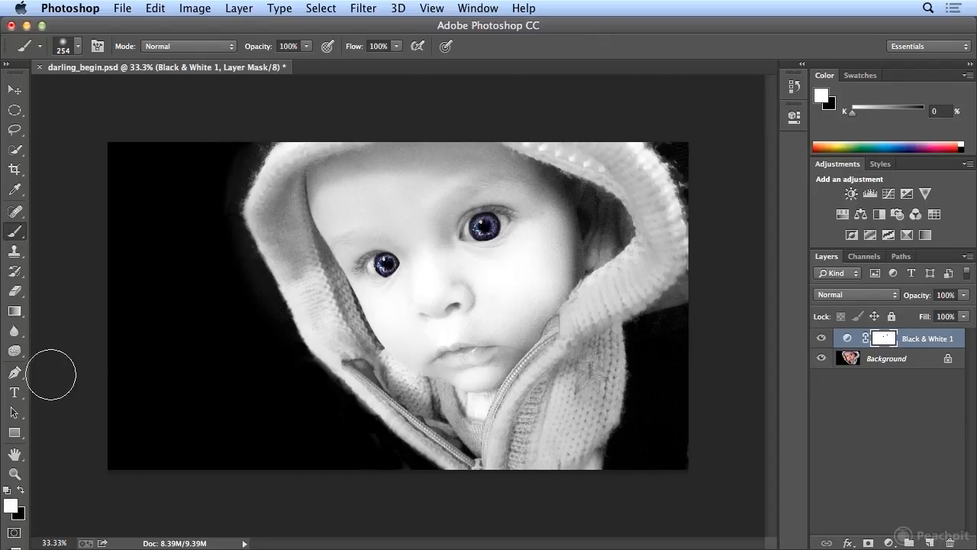
{"action": "left_click", "coordinate": [20, 490]}
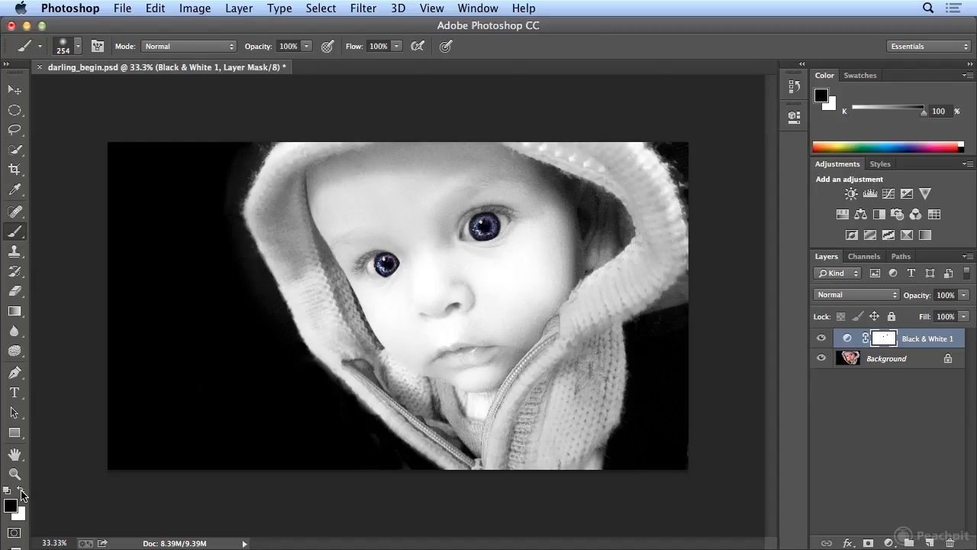
{"action": "left_click", "coordinate": [307, 47]}
{"action": "left_click_drag", "start_coordinate": [309, 60], "coordinate": [249, 68]}
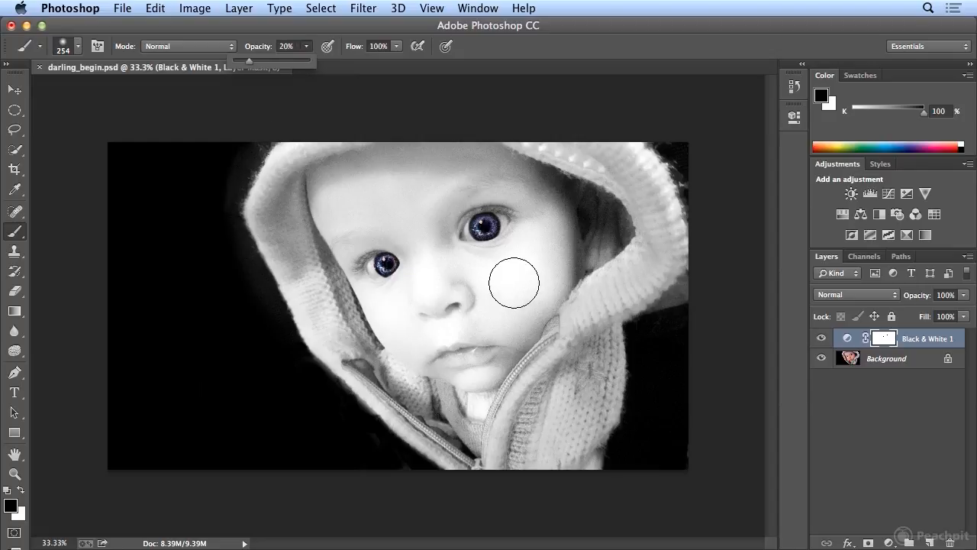
{"action": "mouse_move", "coordinate": [515, 278]}
{"action": "left_mouse_down"}
{"action": "mouse_move", "coordinate": [514, 291]}
{"action": "mouse_move", "coordinate": [539, 266]}
{"action": "mouse_move", "coordinate": [518, 279]}
{"action": "left_mouse_up"}
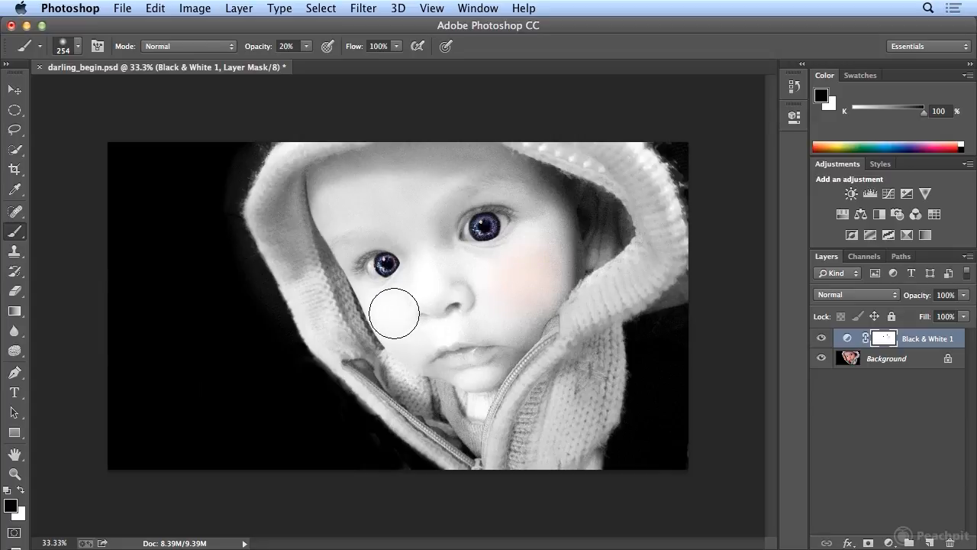
- Tint the other cheek on the layer mask with a soft 146 px brush at 20% opacity, and undo the last brush stroke
{"action": "left_click", "coordinate": [79, 48]}
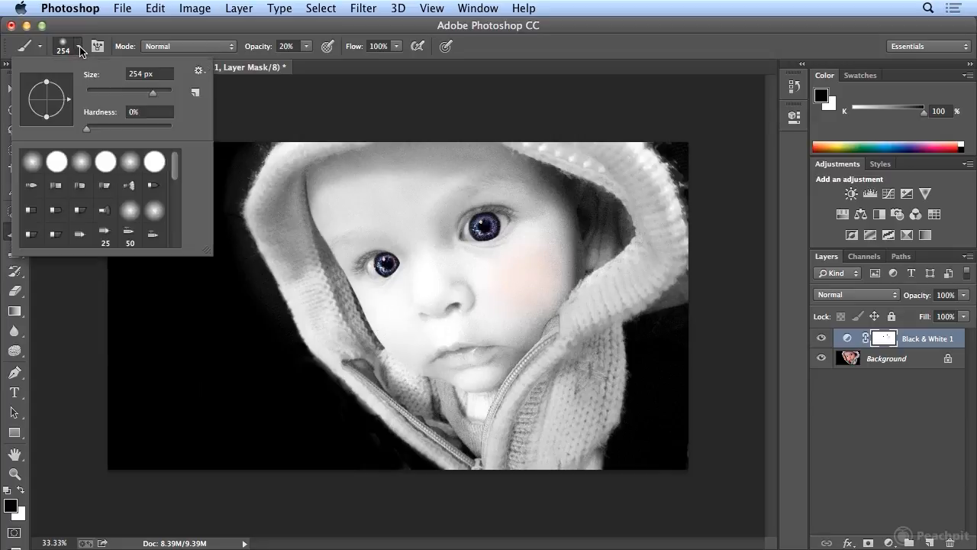
{"action": "left_click_drag", "start_coordinate": [157, 93], "coordinate": [138, 94]}
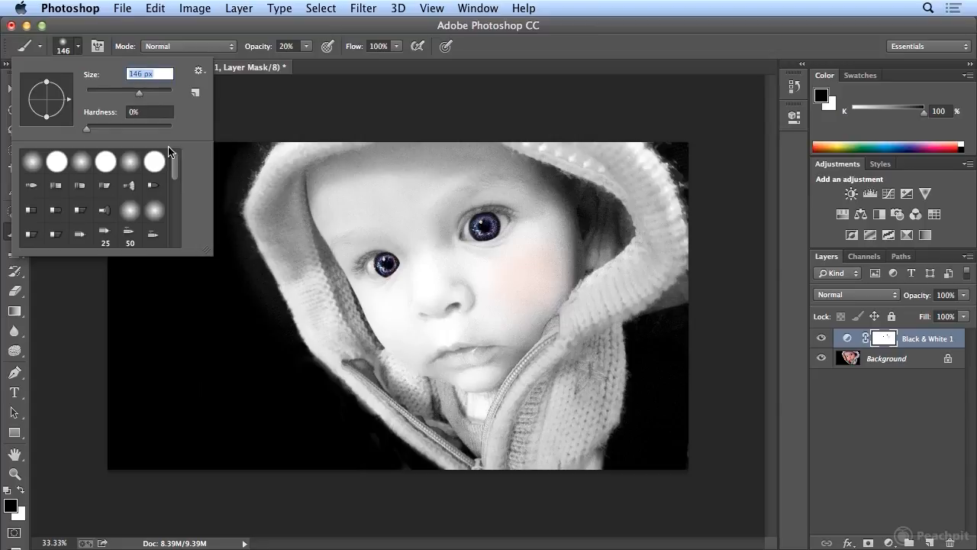
{"action": "left_click", "coordinate": [392, 318]}
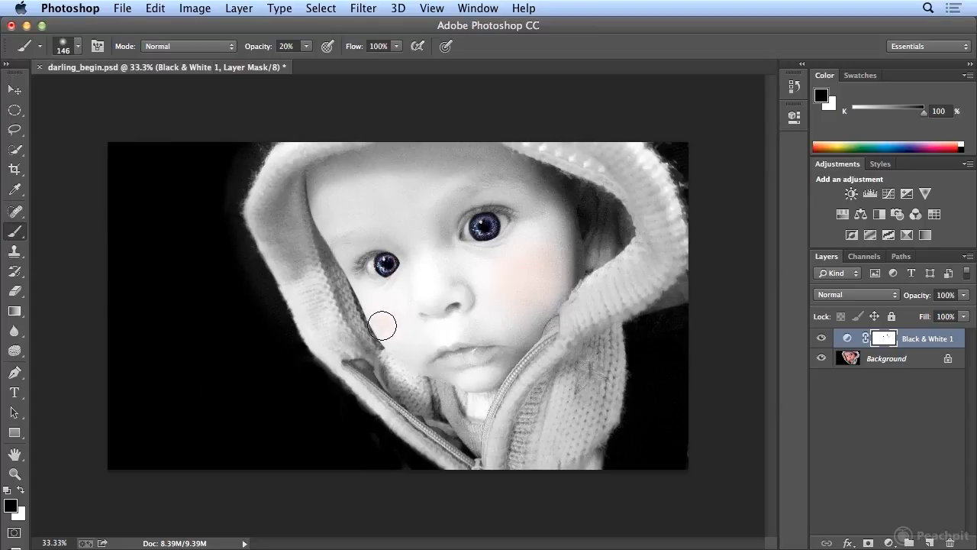
{"action": "mouse_move", "coordinate": [391, 313]}
{"action": "left_mouse_down"}
{"action": "mouse_move", "coordinate": [492, 337]}
{"action": "mouse_move", "coordinate": [536, 298]}
{"action": "mouse_move", "coordinate": [396, 317]}
{"action": "mouse_move", "coordinate": [403, 326]}
{"action": "mouse_move", "coordinate": [386, 329]}
{"action": "mouse_move", "coordinate": [394, 308]}
{"action": "left_mouse_up"}
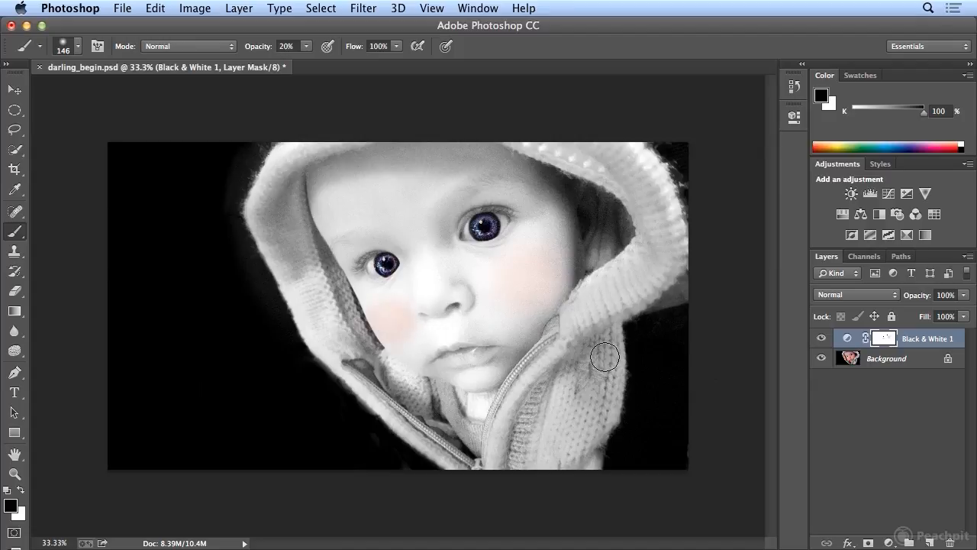
{"action": "left_click", "coordinate": [155, 8]}
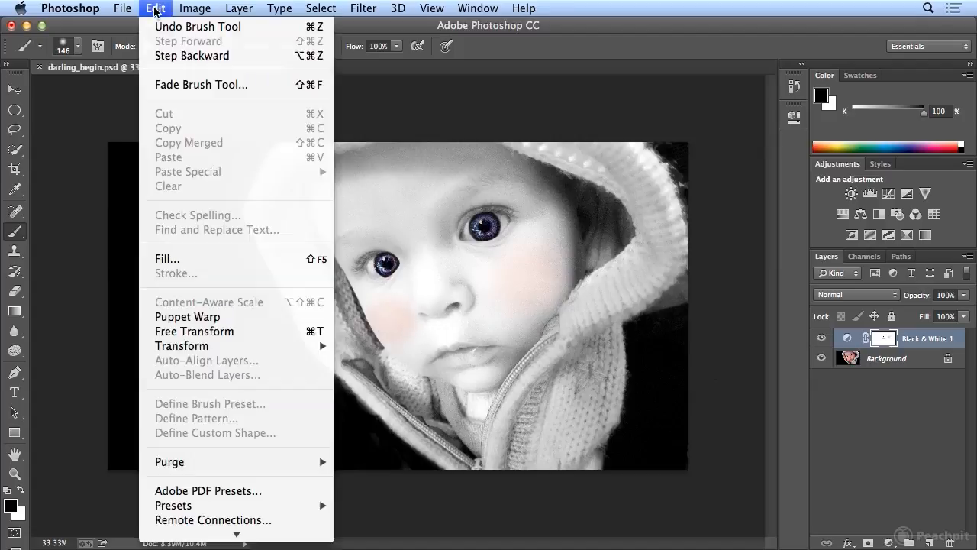
{"action": "left_click", "coordinate": [153, 22]}
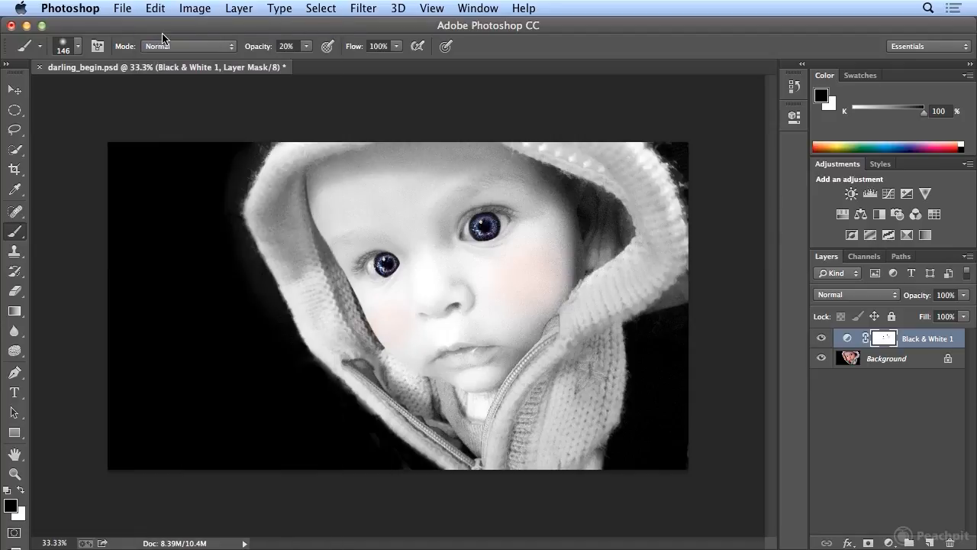
- Paint black at 30% opacity on the layer mask over the lips with a soft 60 px brush to bring back some color
{"action": "left_click", "coordinate": [307, 48]}
{"action": "left_click_drag", "start_coordinate": [307, 67], "coordinate": [316, 62]}
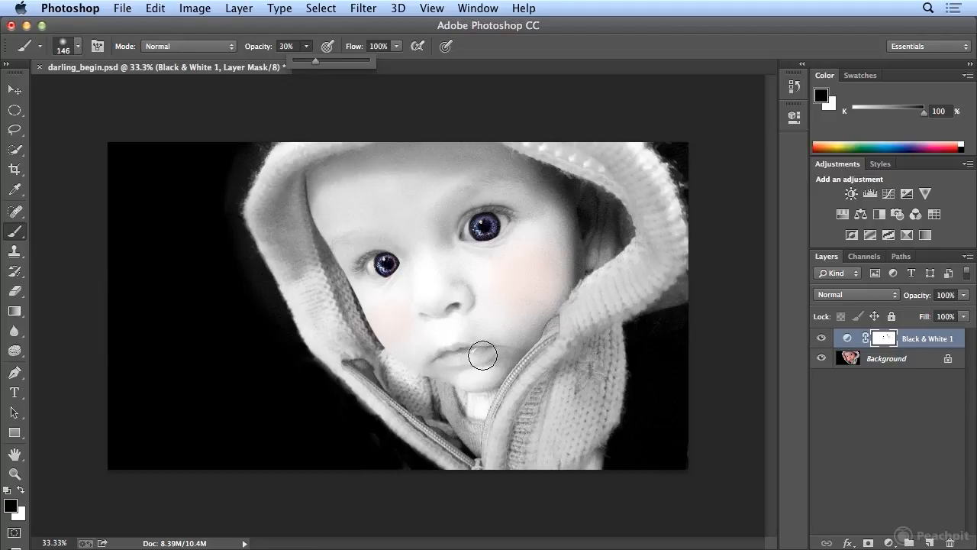
{"action": "left_click", "coordinate": [78, 53]}
{"action": "left_click_drag", "start_coordinate": [138, 98], "coordinate": [119, 97]}
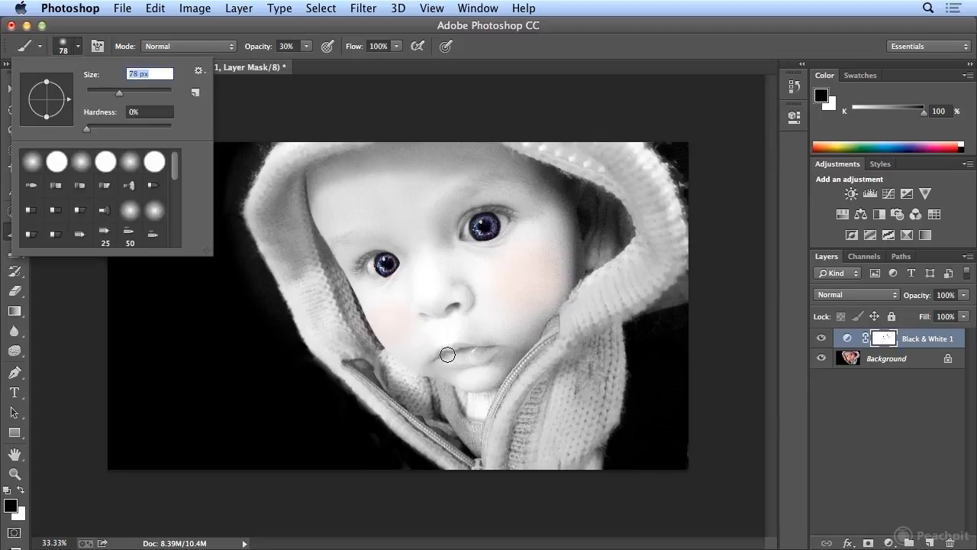
{"action": "left_click_drag", "start_coordinate": [120, 93], "coordinate": [113, 96]}
{"action": "key", "text": "["}
{"action": "mouse_move", "coordinate": [440, 358]}
{"action": "left_mouse_down"}
{"action": "mouse_move", "coordinate": [462, 347]}
{"action": "mouse_move", "coordinate": [482, 353]}
{"action": "mouse_move", "coordinate": [443, 360]}
{"action": "mouse_move", "coordinate": [482, 353]}
{"action": "mouse_move", "coordinate": [459, 349]}
{"action": "mouse_move", "coordinate": [459, 360]}
{"action": "left_mouse_up"}
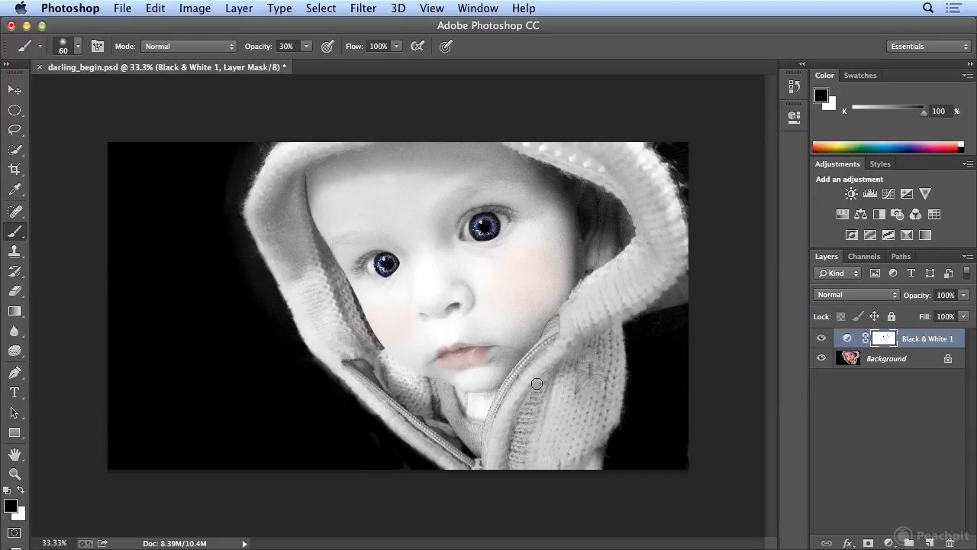